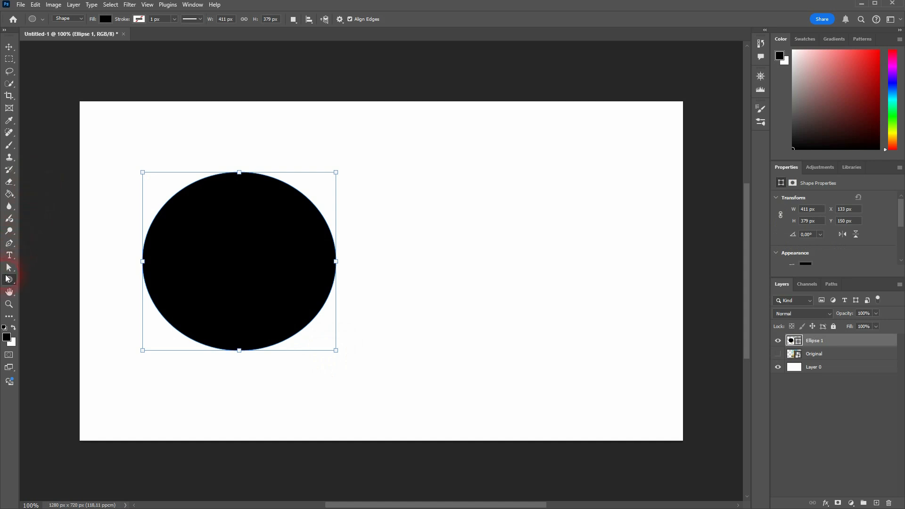
Step: Draw a black rectangle shape about 371 × 474 px beside the ellipse on the white canvas
click(9, 280)
click(47, 284)
key(u)
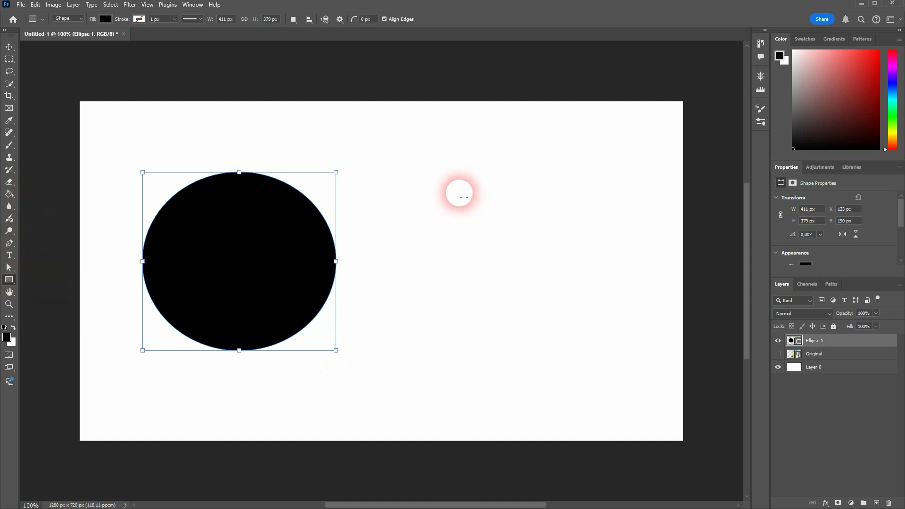
drag(463, 192, 636, 415)
Step: Move the two shapes separately, the rectangle to about X 786, Y 185 px and the ellipse to about X 133, Y 162 px
click(9, 46)
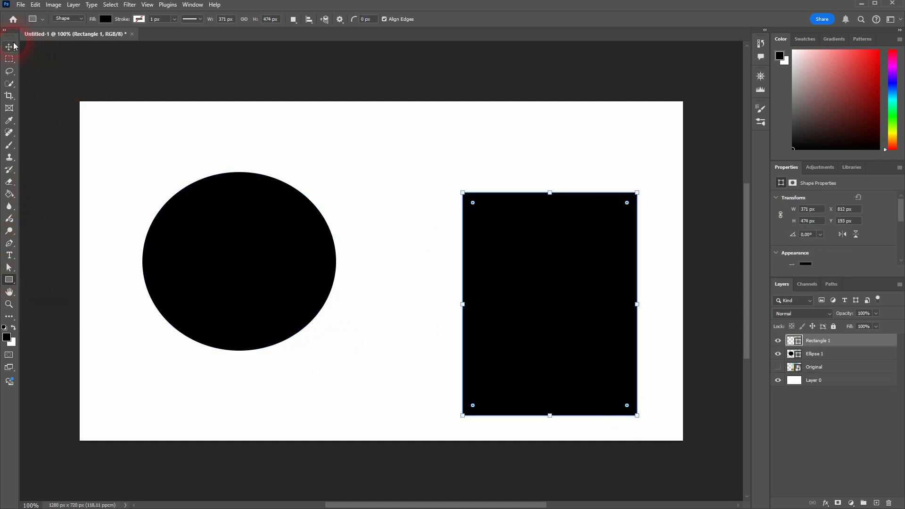
mouse_move(286, 269)
mouse_down()
mouse_move(273, 264)
mouse_move(319, 246)
mouse_move(269, 260)
mouse_move(316, 290)
mouse_move(279, 280)
mouse_up()
click(817, 353)
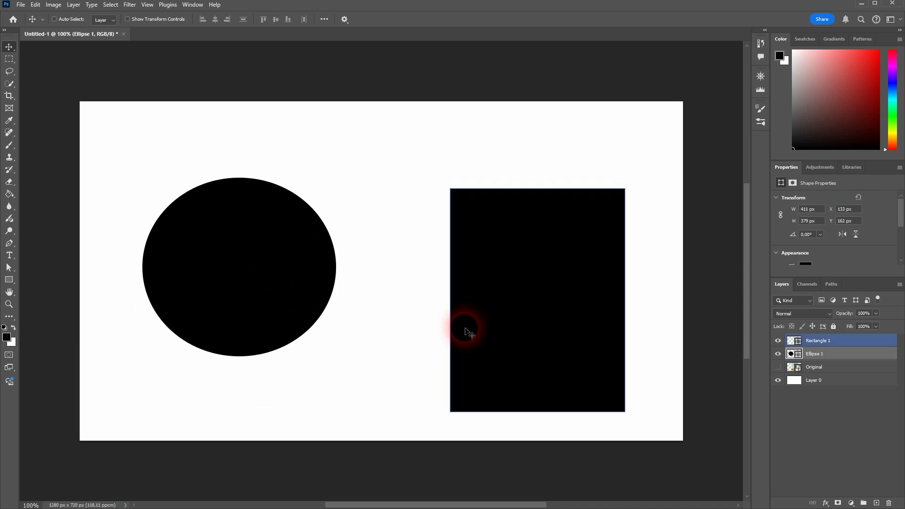
Step: Merge the rectangle and ellipse shape layers into one and move the merged shape to about X 76, Y 121 px
click(837, 347)
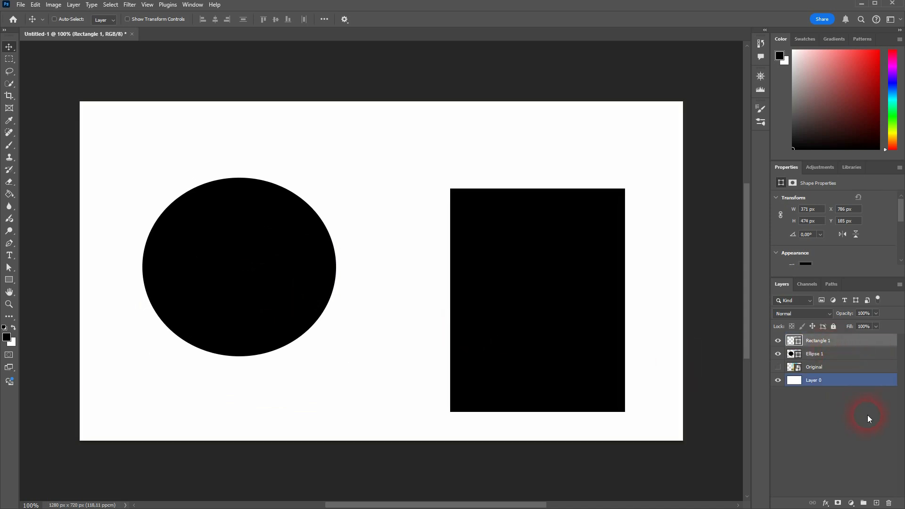
ctrl+click(824, 354)
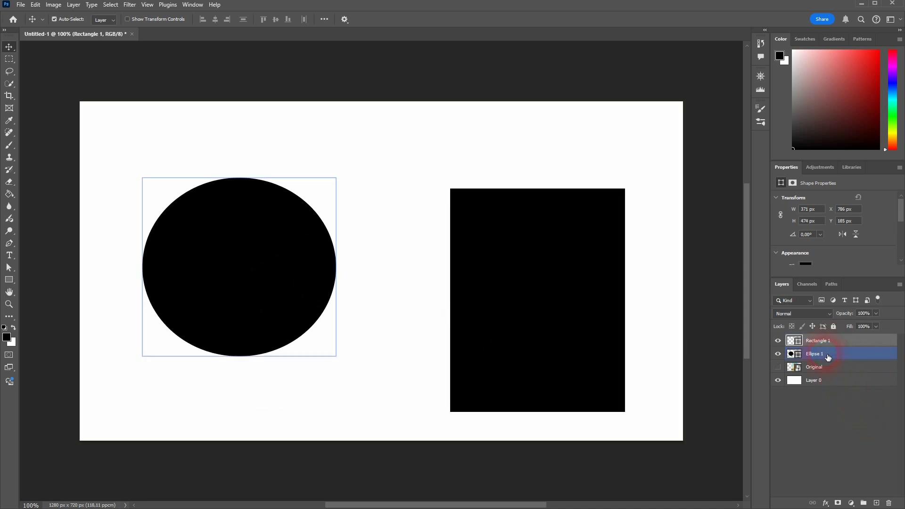
right_click(823, 353)
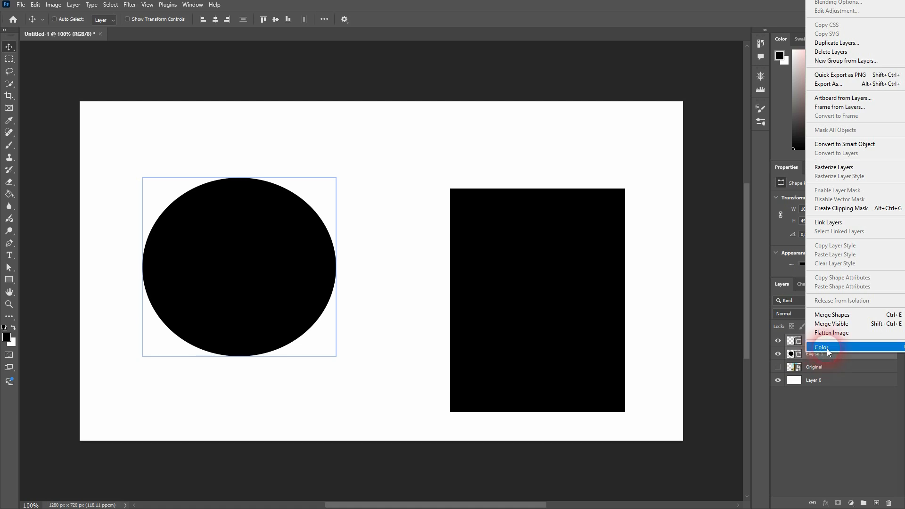
click(831, 314)
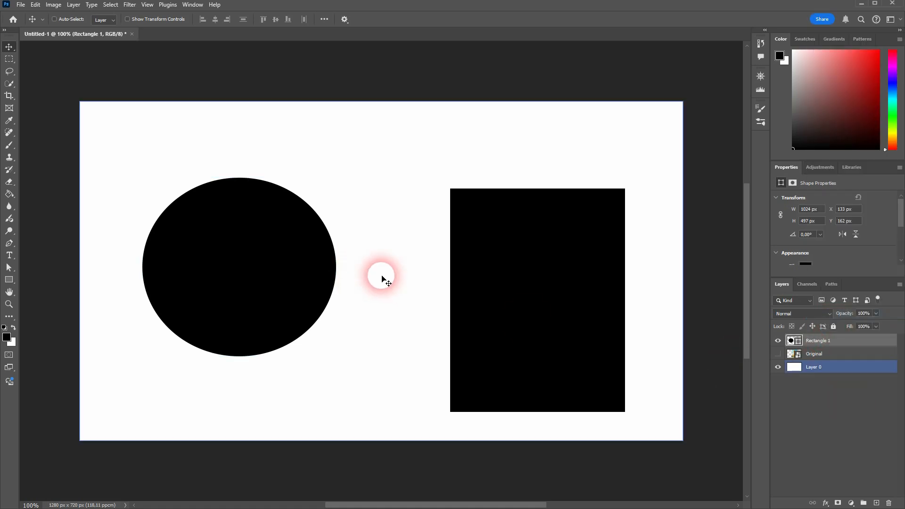
drag(383, 274, 356, 255)
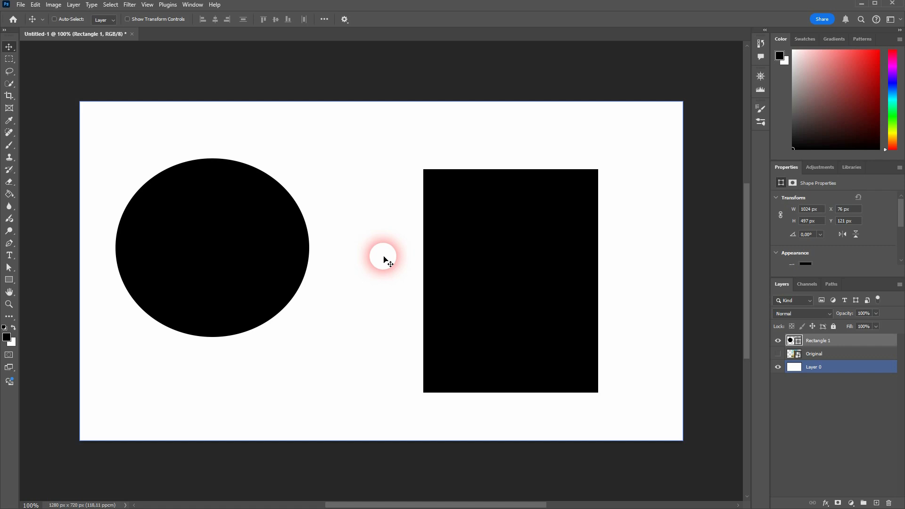
Step: Try masking the merged shape layer with a freehand Lasso selection drawn around the ellipse
click(9, 71)
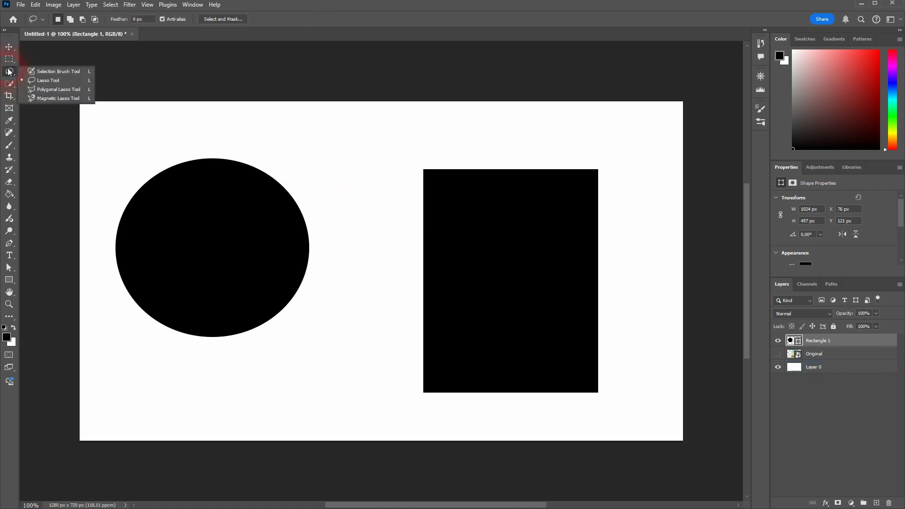
click(37, 80)
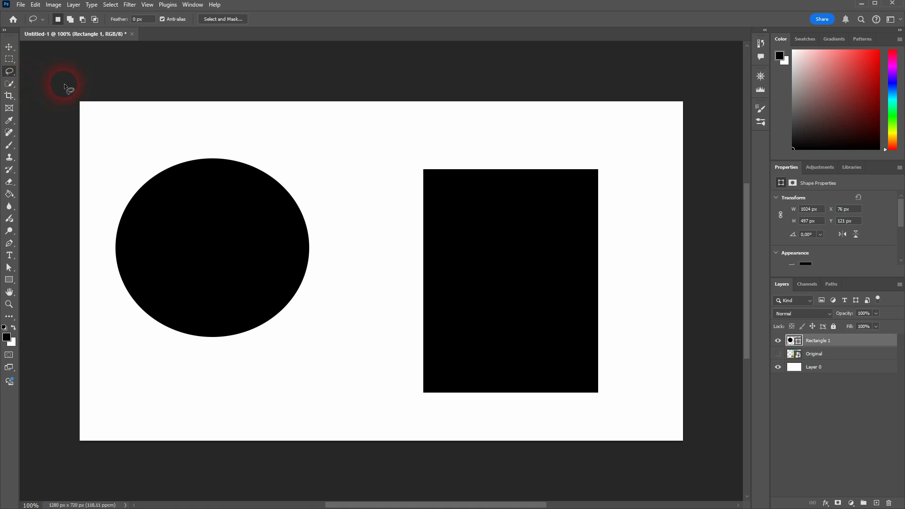
click(44, 19)
click(32, 17)
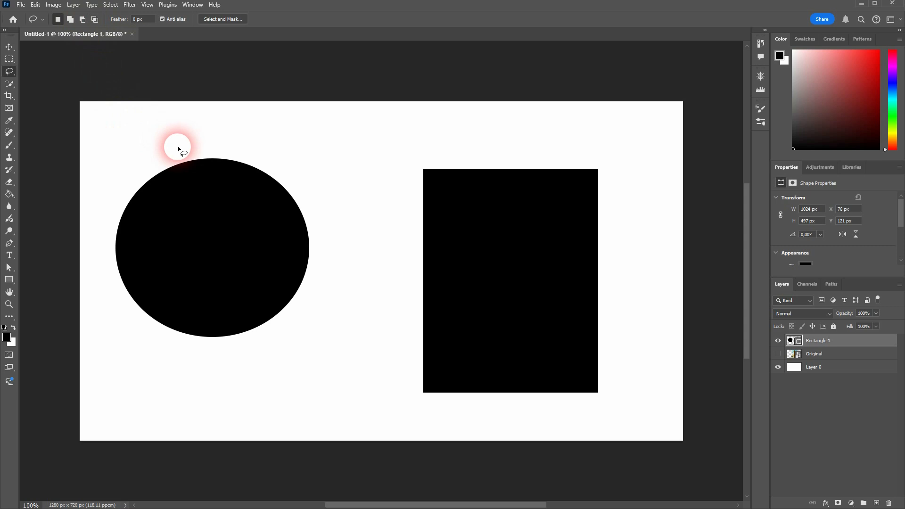
mouse_move(177, 147)
mouse_down()
mouse_move(123, 200)
mouse_move(112, 243)
mouse_move(115, 279)
mouse_move(138, 324)
mouse_move(186, 352)
mouse_move(266, 353)
mouse_move(332, 283)
mouse_move(329, 251)
mouse_move(296, 195)
mouse_move(267, 172)
mouse_move(240, 158)
mouse_move(174, 155)
mouse_up()
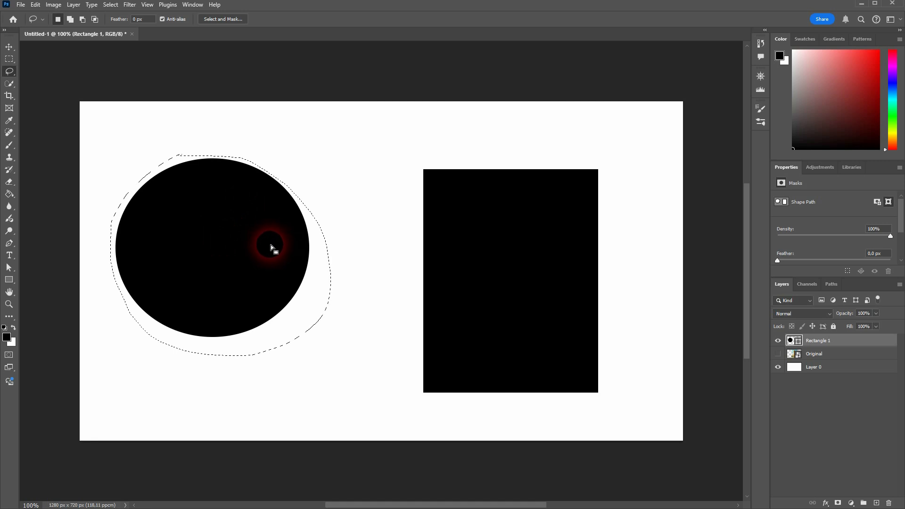
click(838, 503)
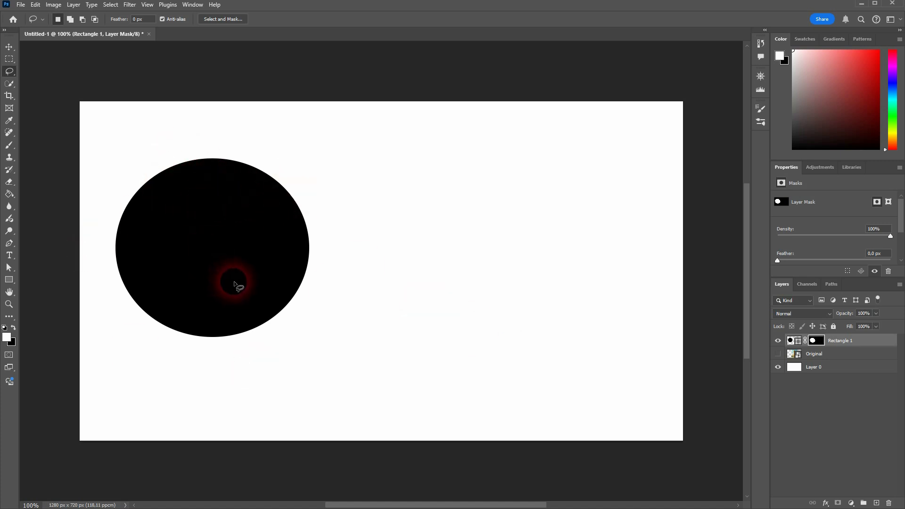
key(ctrl)
key(ctrl+z)
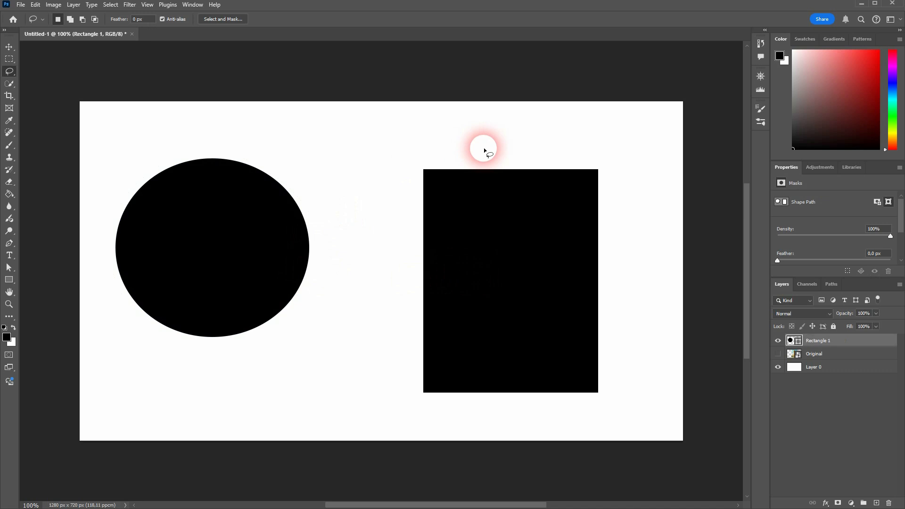
Step: Draw a freehand Lasso selection around the rectangle and mask the merged shape layer to it
mouse_move(469, 159)
mouse_down()
mouse_move(398, 168)
mouse_move(405, 392)
mouse_move(423, 405)
mouse_move(500, 414)
mouse_move(633, 401)
mouse_move(634, 150)
mouse_move(465, 158)
mouse_up()
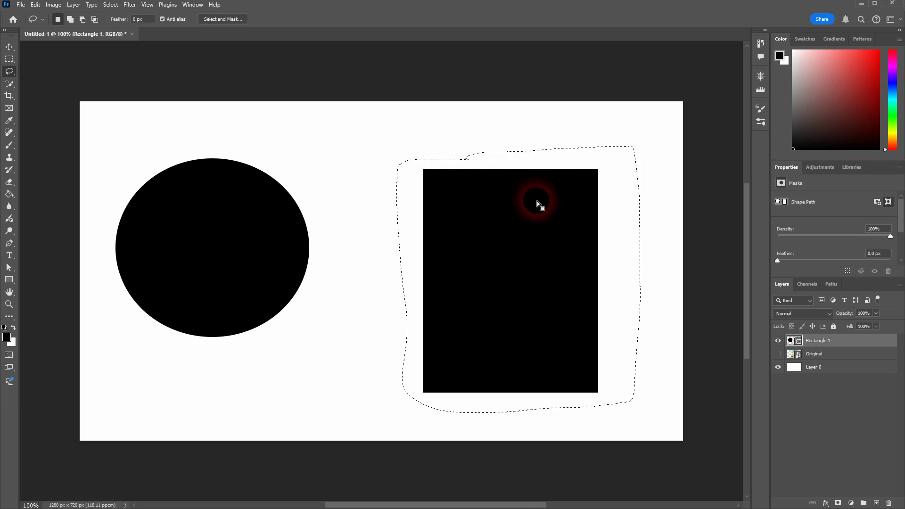
click(837, 503)
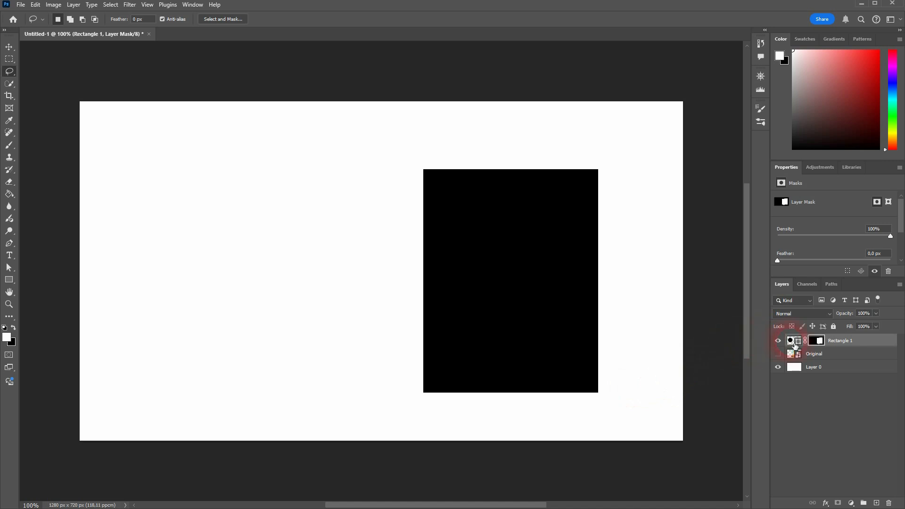
Step: Delete the masked shape layer and make the Original photo layer visible
drag(792, 340, 889, 502)
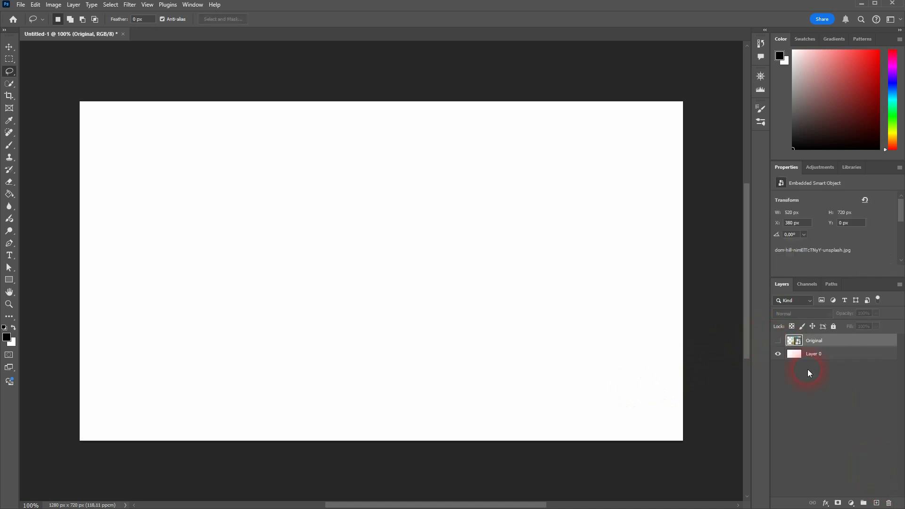
click(777, 341)
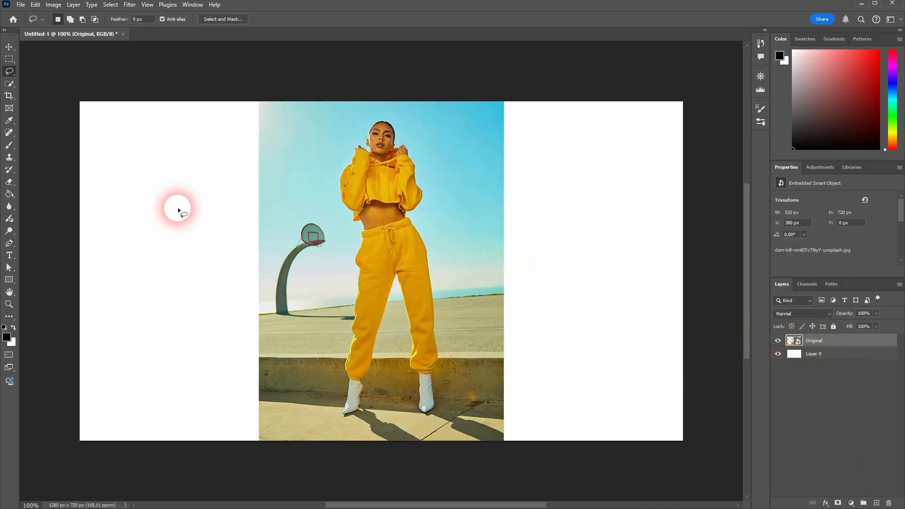
Step: Outline the basketball hoop and its pole with the Lasso tool and try adding a layer mask from that selection
scroll(319, 267, up, 5)
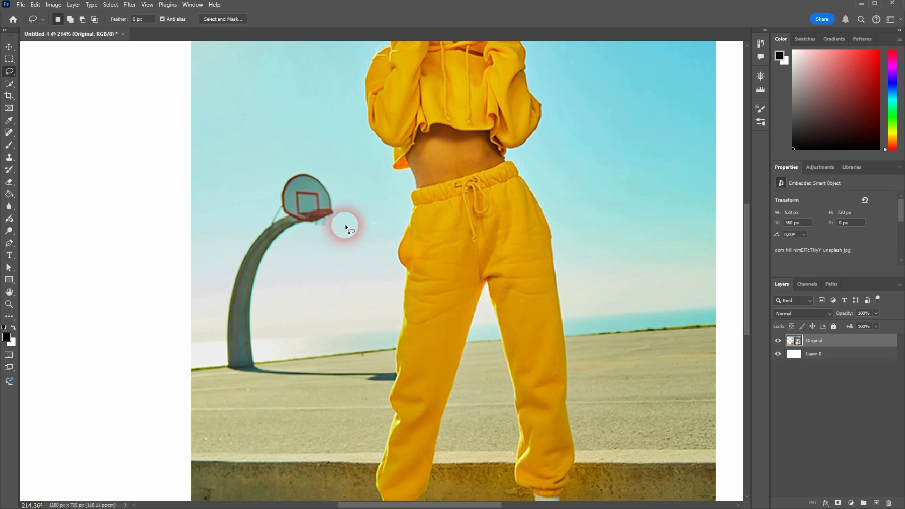
mouse_move(345, 224)
mouse_down()
mouse_move(304, 239)
mouse_move(283, 264)
mouse_move(270, 312)
mouse_up()
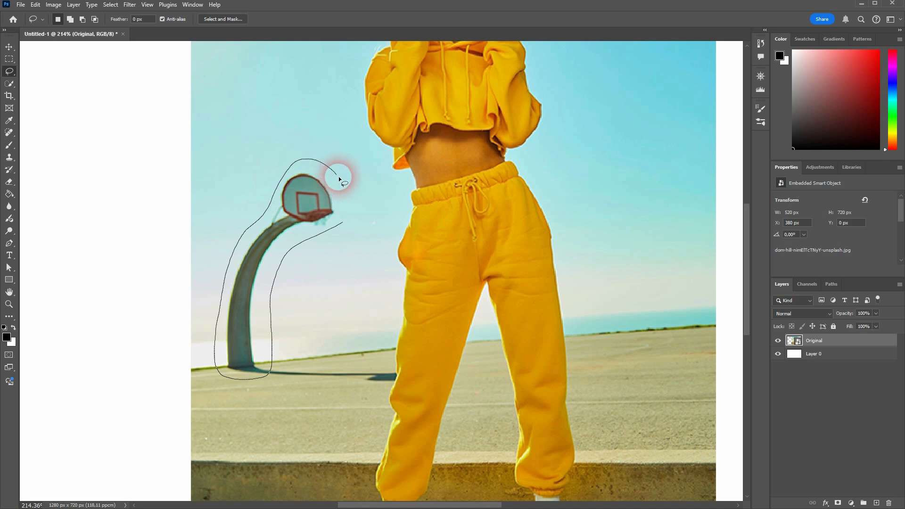
drag(338, 176, 345, 224)
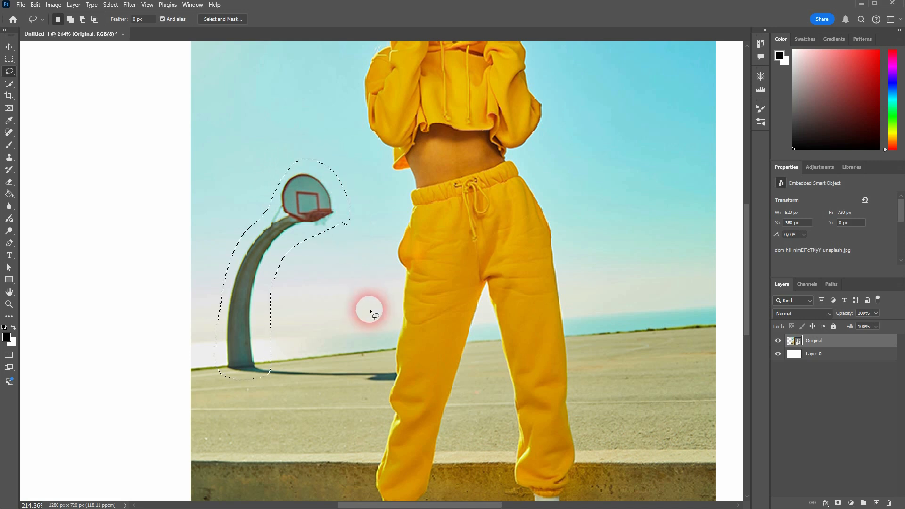
click(838, 504)
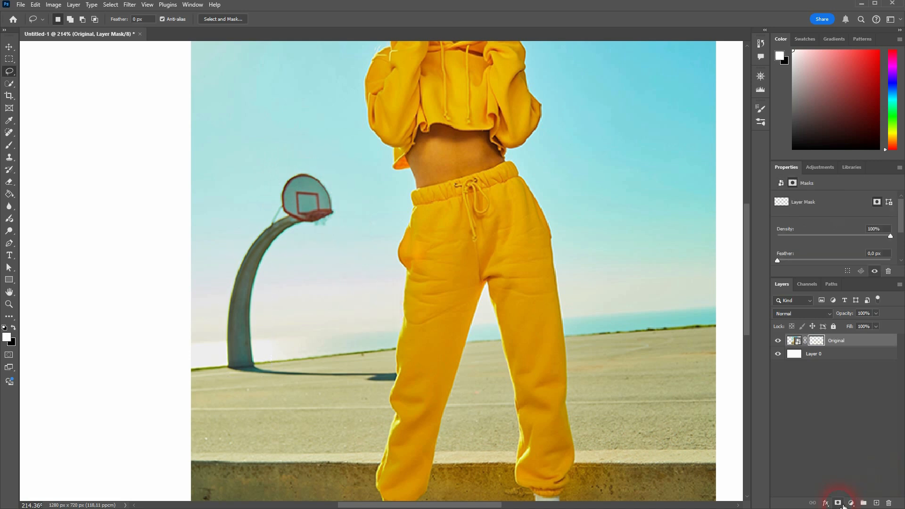
key(ctrl+z)
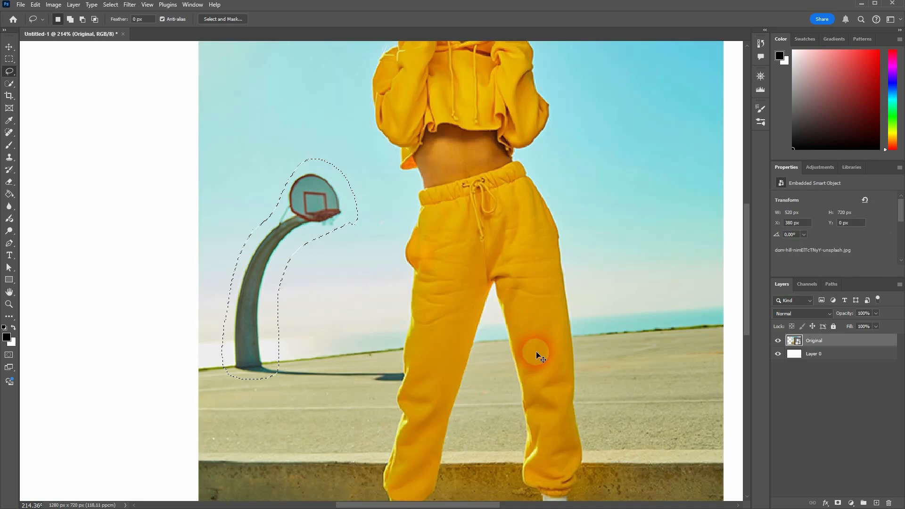
Step: Turn on the display of the Contextual Task Bar
click(181, 5)
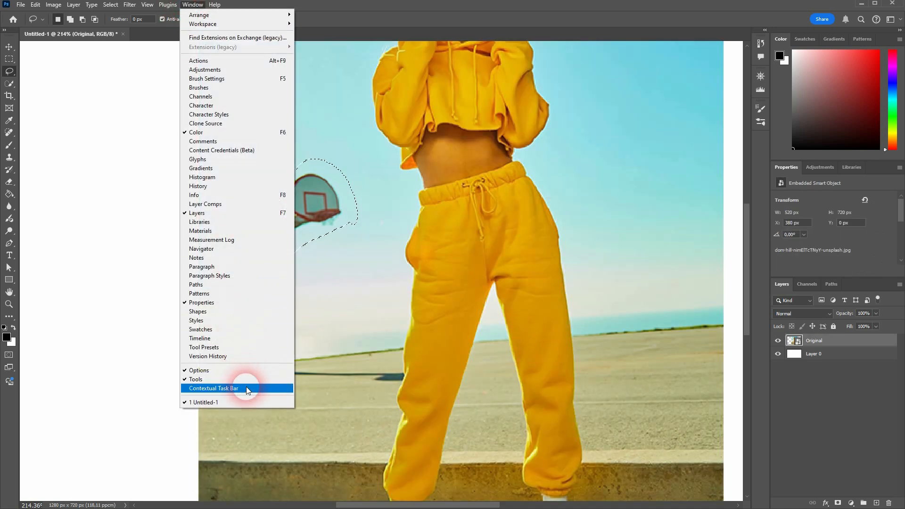
click(246, 388)
Step: Run Generative Fill on the hoop selection with an empty prompt and choose the third variation
click(225, 391)
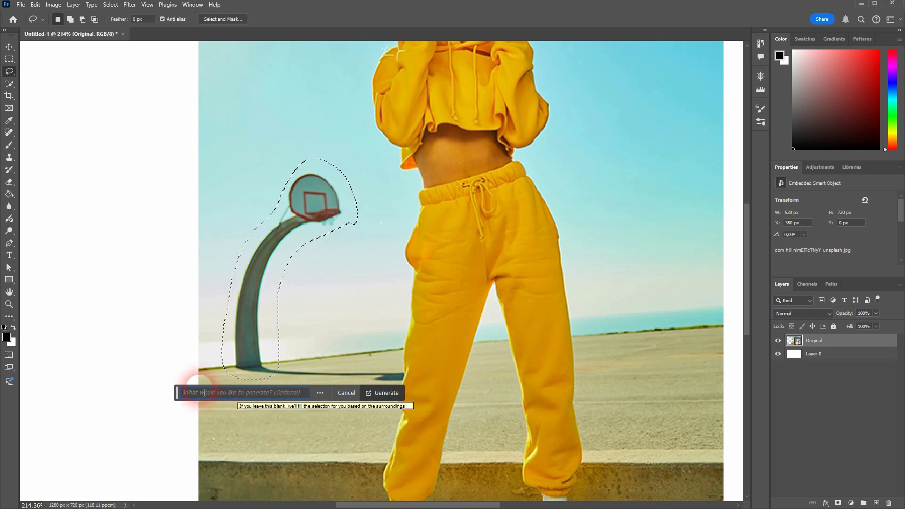
click(386, 393)
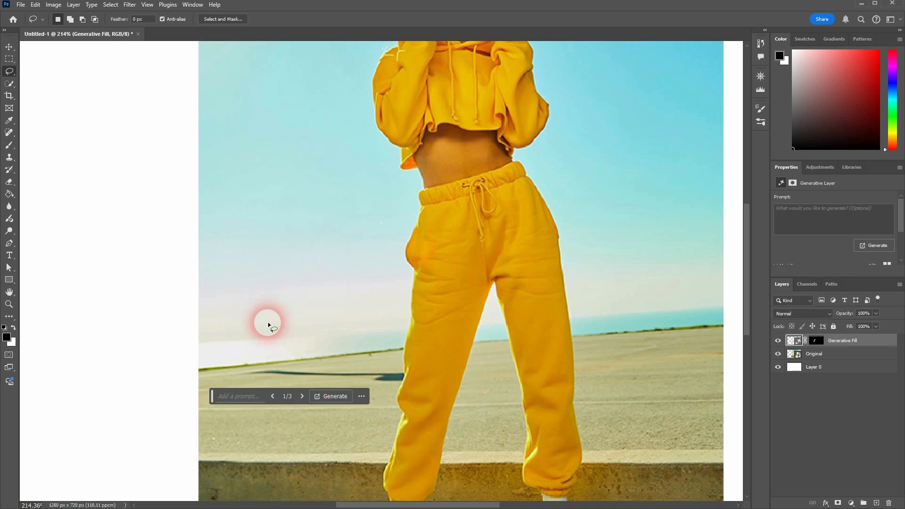
scroll(837, 222, down, 3)
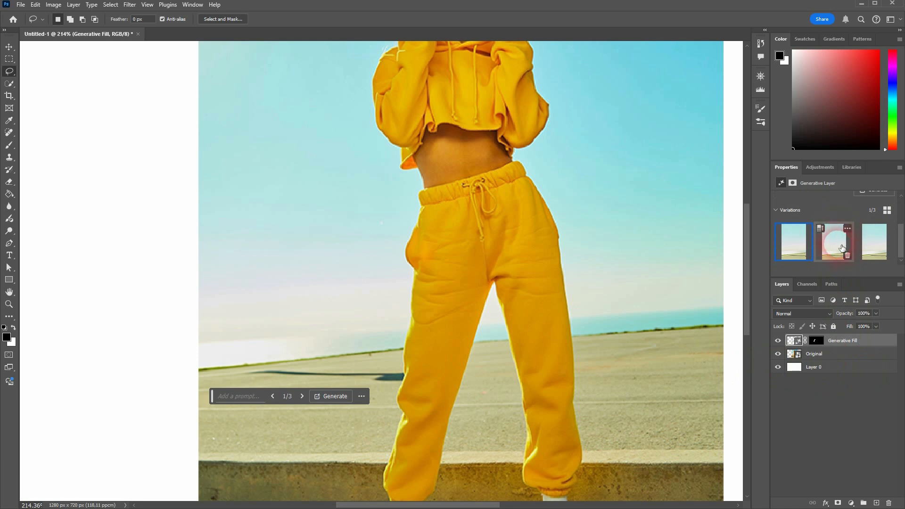
click(842, 247)
click(876, 249)
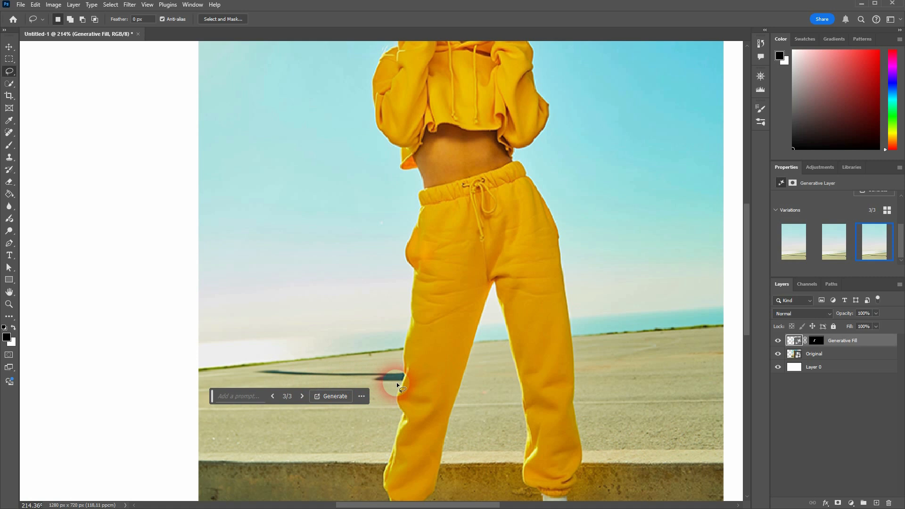
Step: Choose the Lasso tool again and delete the Generative Fill layer
click(9, 71)
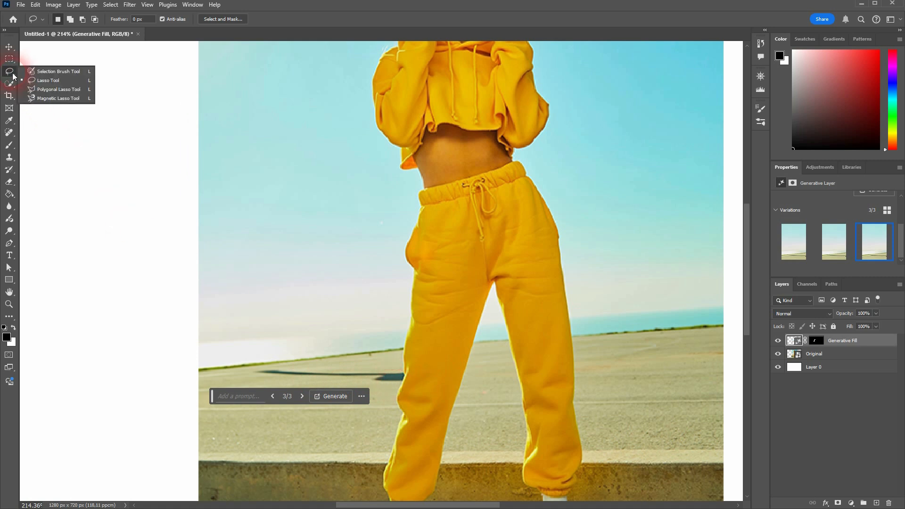
click(43, 83)
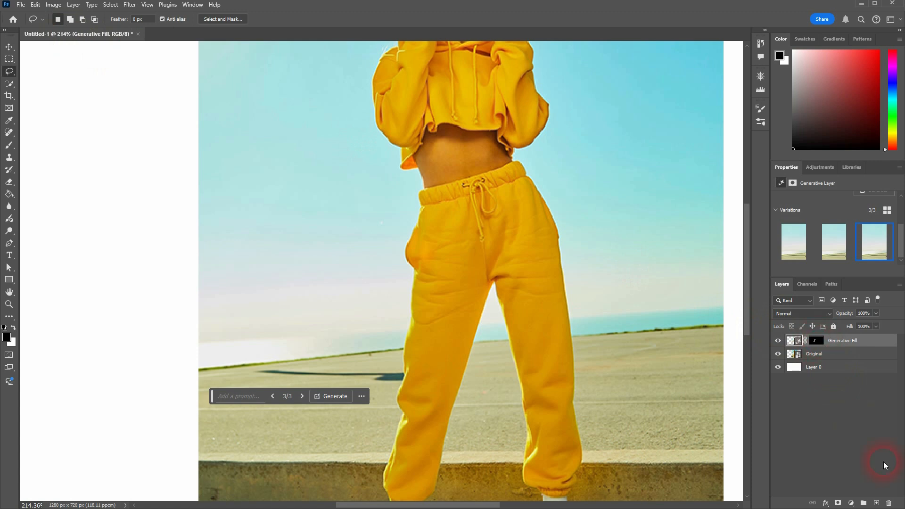
click(889, 503)
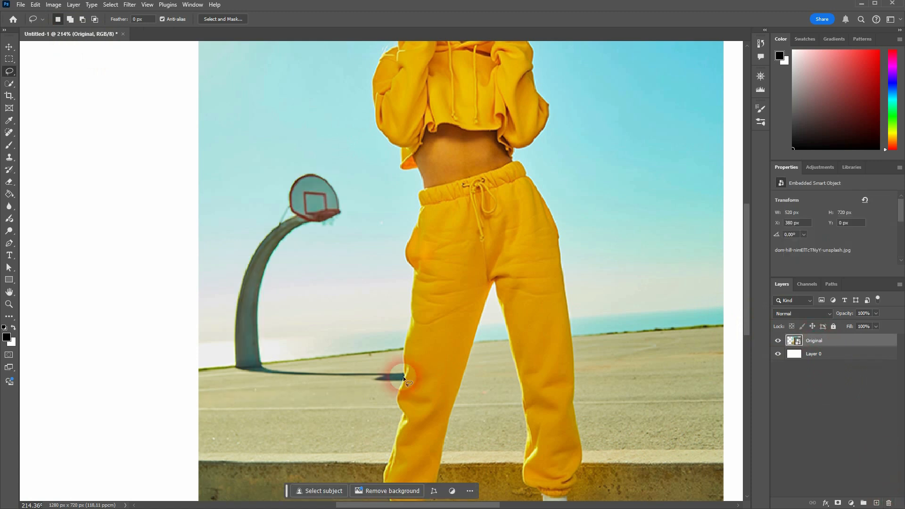
Step: Draw a closed freehand Lasso selection around the basketball hoop and the base of its pole
drag(274, 360, 271, 357)
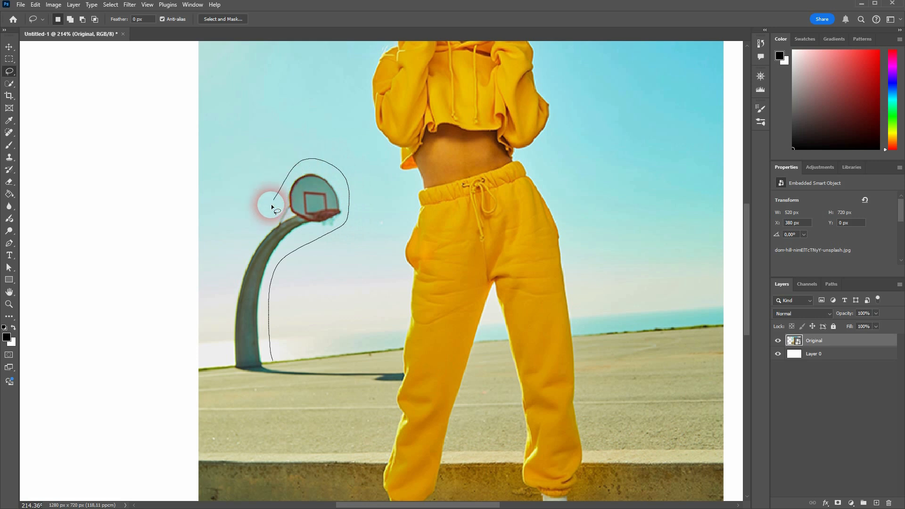
mouse_move(236, 277)
mouse_down()
mouse_move(219, 323)
mouse_move(234, 381)
mouse_up()
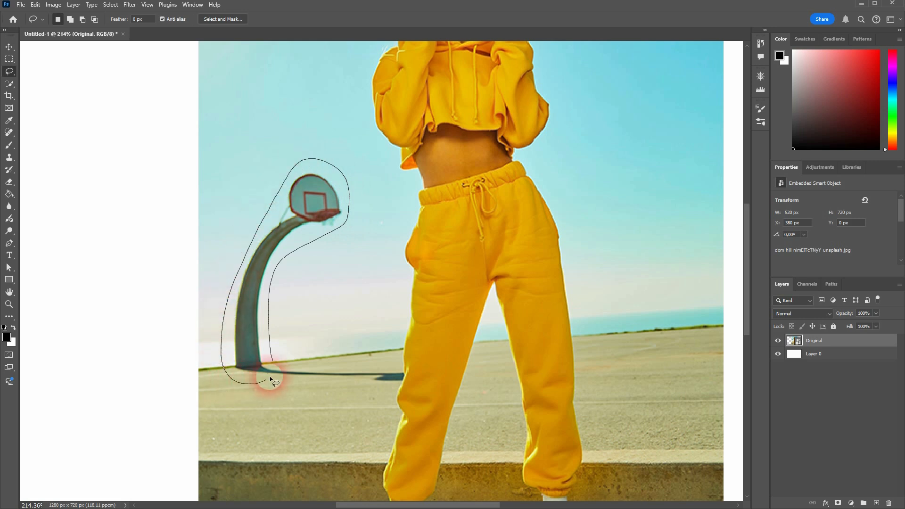
drag(275, 360, 272, 357)
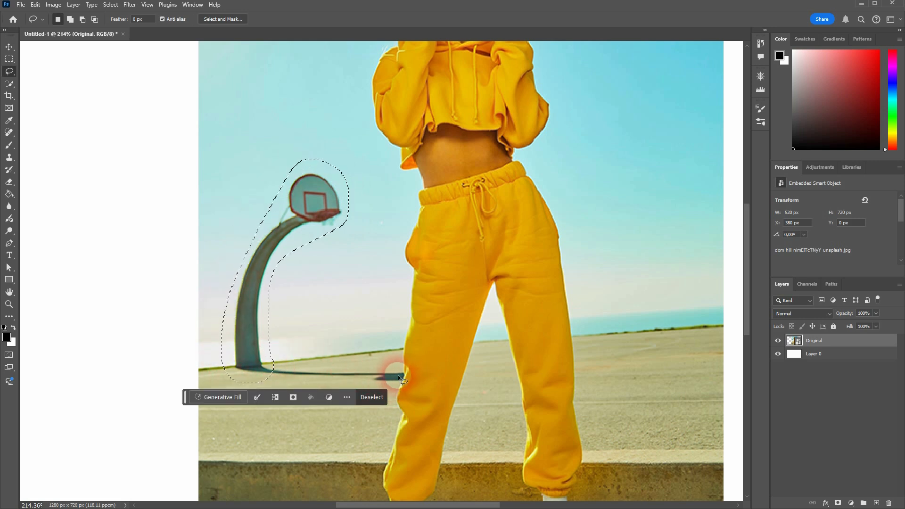
Step: Add the hoop's shadow on the ground, up to the woman's leg, to the existing selection with a freehand Lasso outline
click(72, 19)
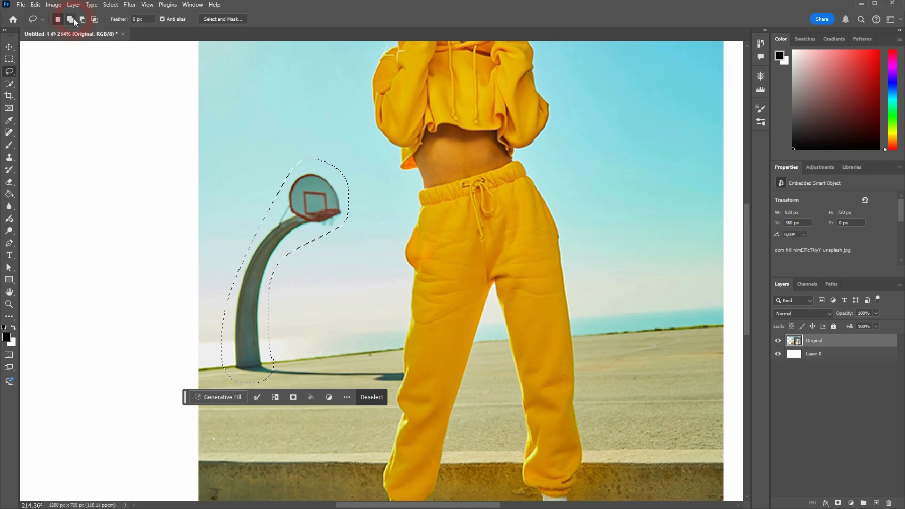
drag(230, 282, 231, 283)
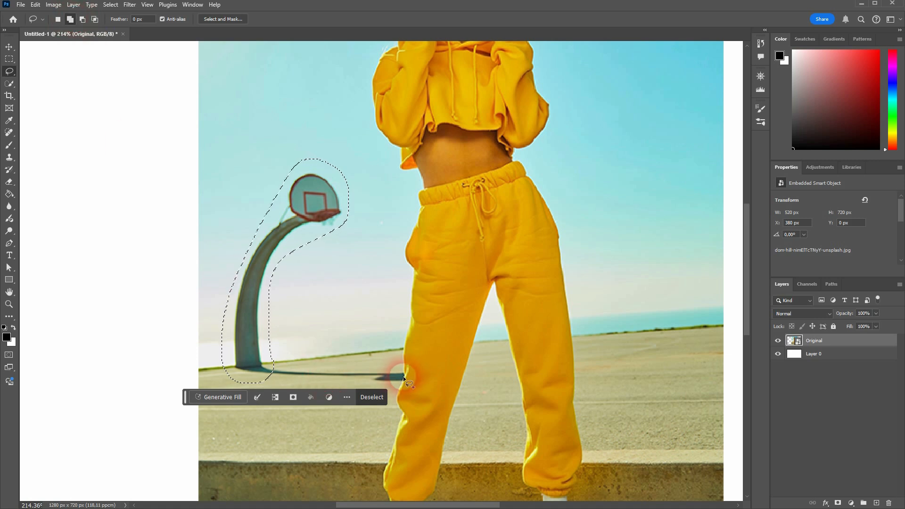
mouse_move(414, 368)
mouse_down()
mouse_move(272, 362)
mouse_move(247, 376)
mouse_move(277, 391)
mouse_move(388, 395)
mouse_up()
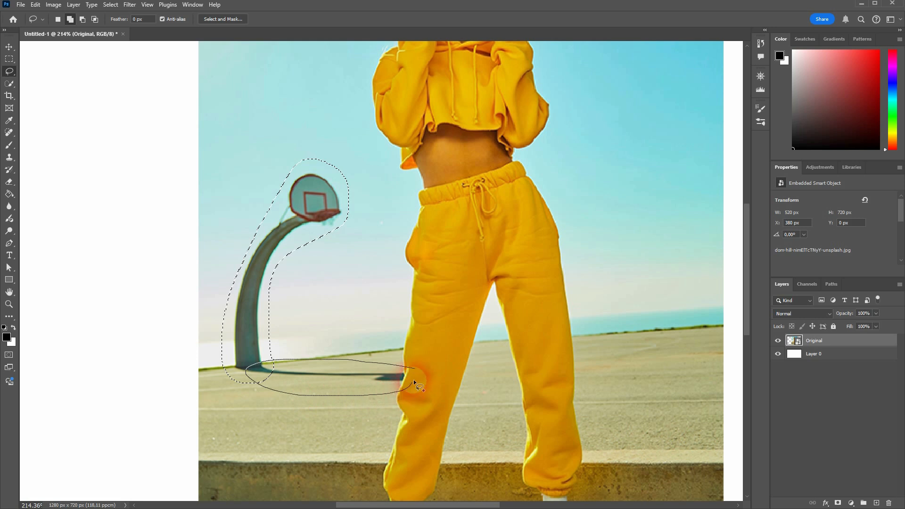
drag(413, 364, 414, 368)
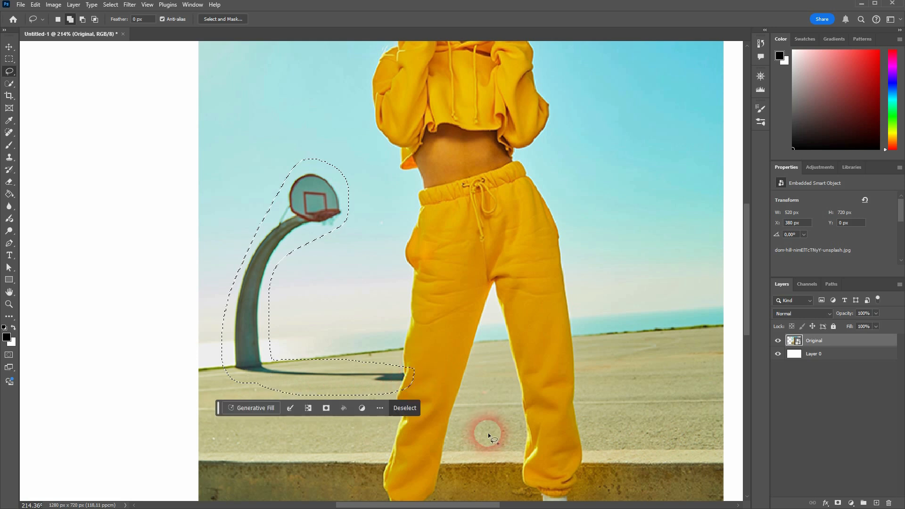
Step: Run Generative Fill on the hoop and shadow selection with an empty prompt, compare the variations and choose the second one
click(264, 410)
click(414, 408)
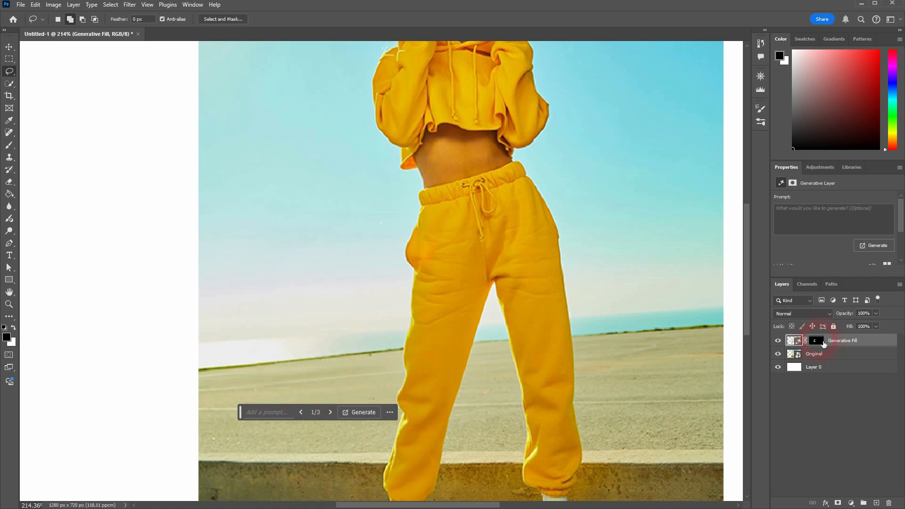
scroll(856, 256, down, 2)
mouse_move(846, 255)
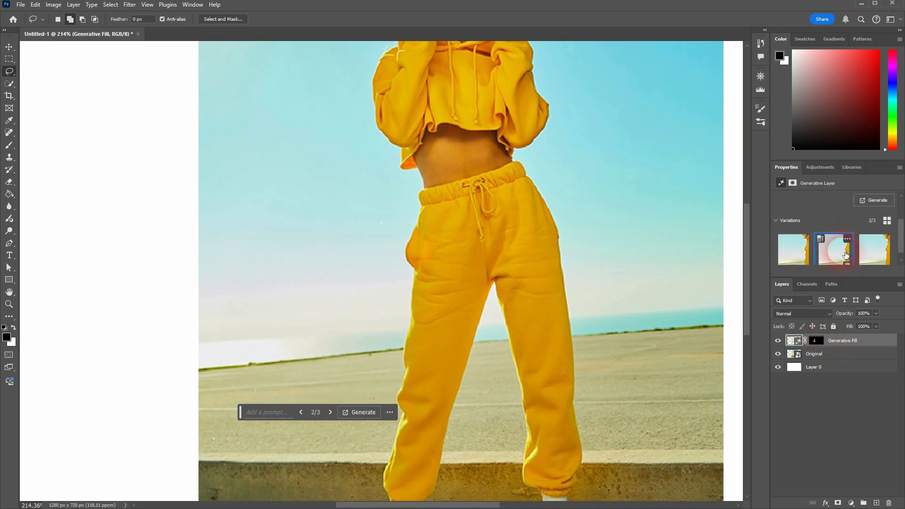
click(873, 256)
click(833, 250)
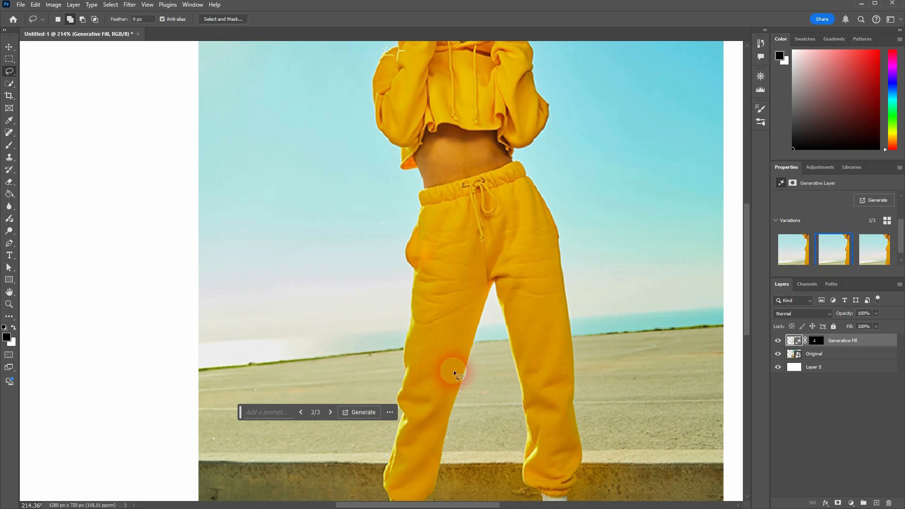
Step: Fit the whole image in view, hide the Contextual Task Bar and turn off the Generative Fill layer's visibility
key(ctrl+0)
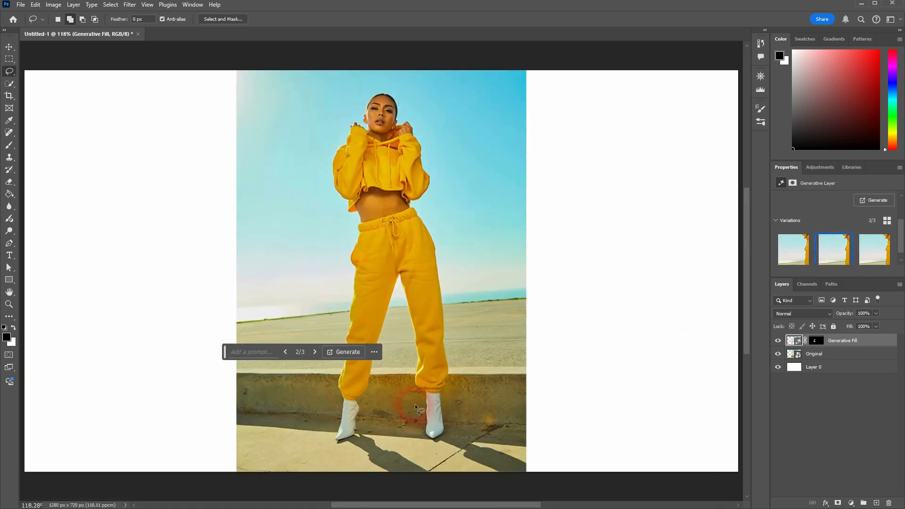
click(375, 351)
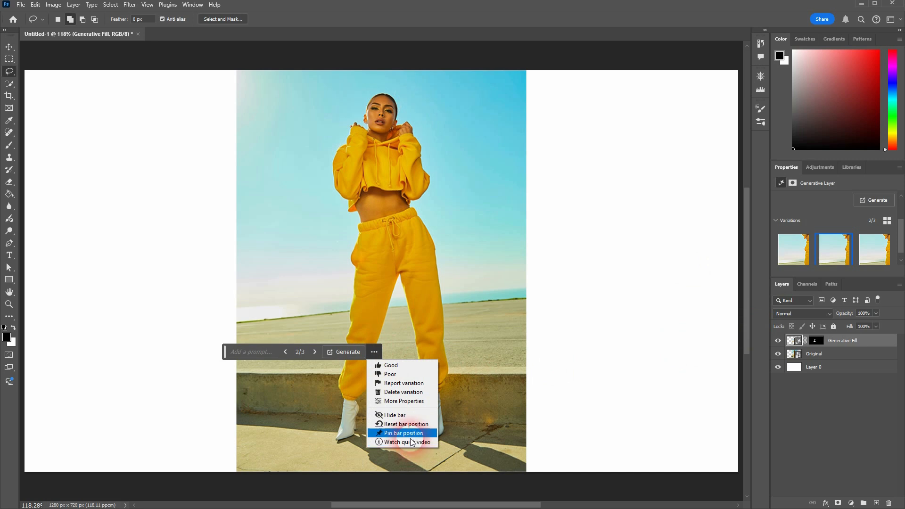
click(402, 415)
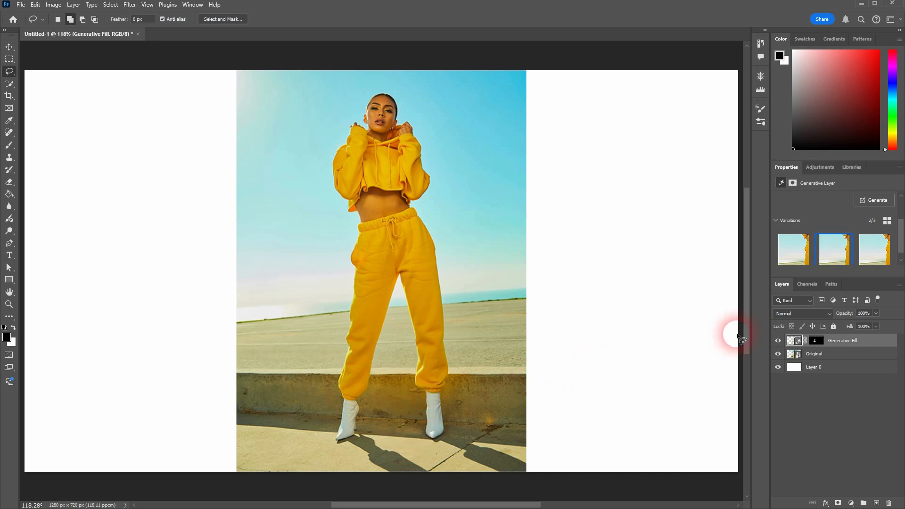
click(778, 340)
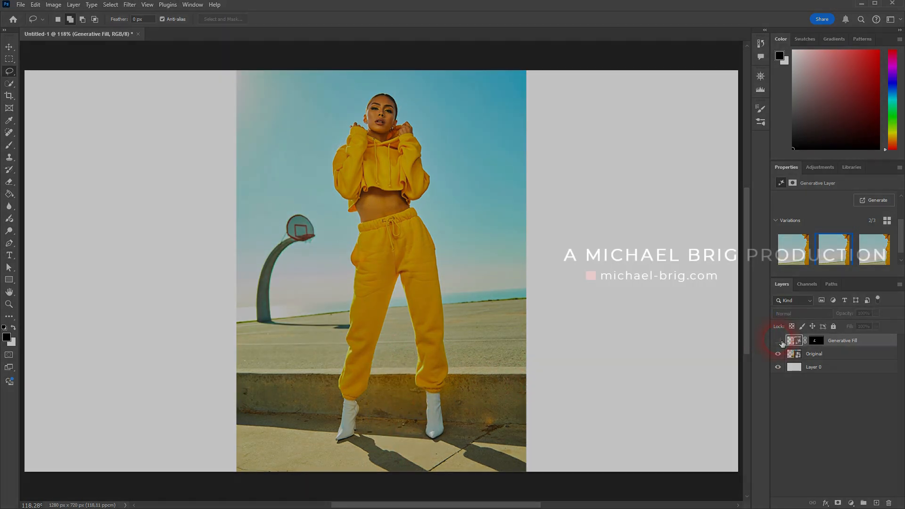